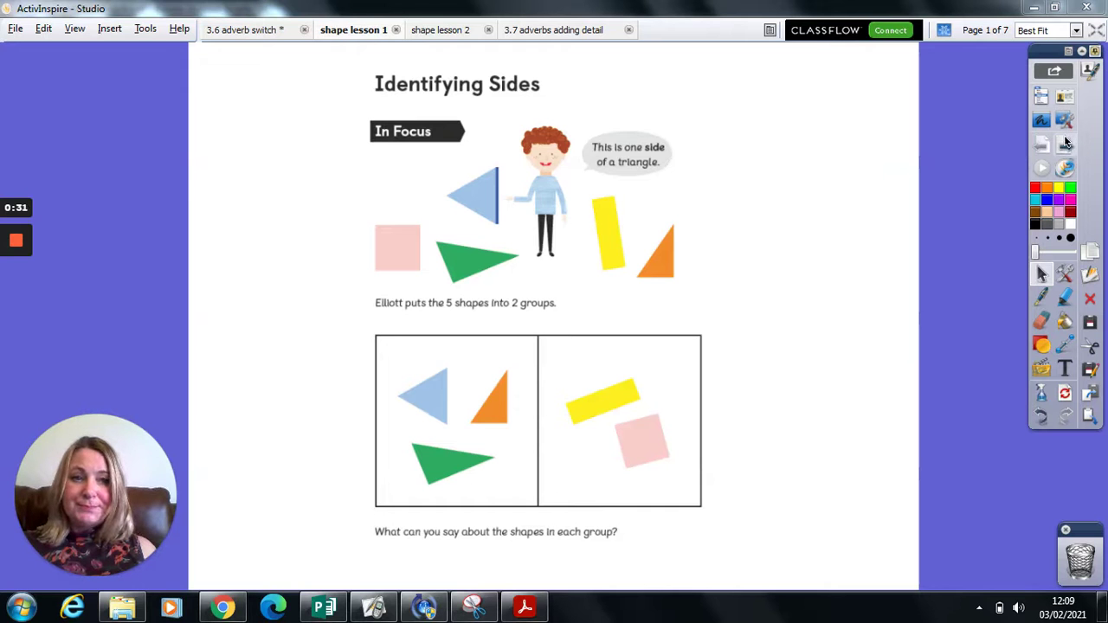
Look over the In Focus and Let's Learn pages on the sides of triangles, squares and rectangles
click(1064, 145)
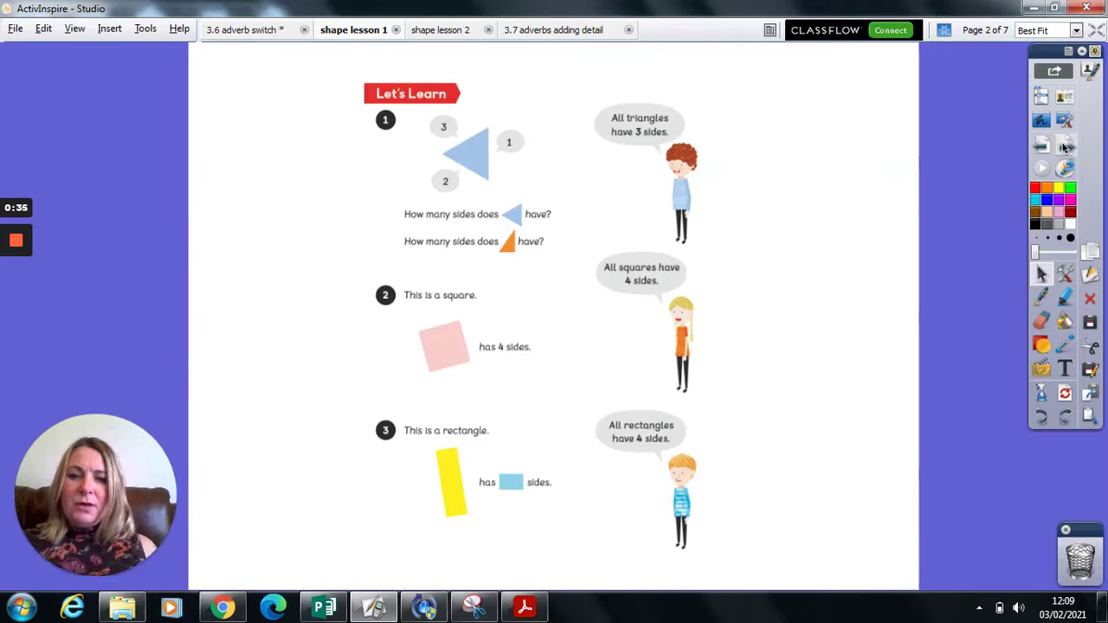
click(1042, 146)
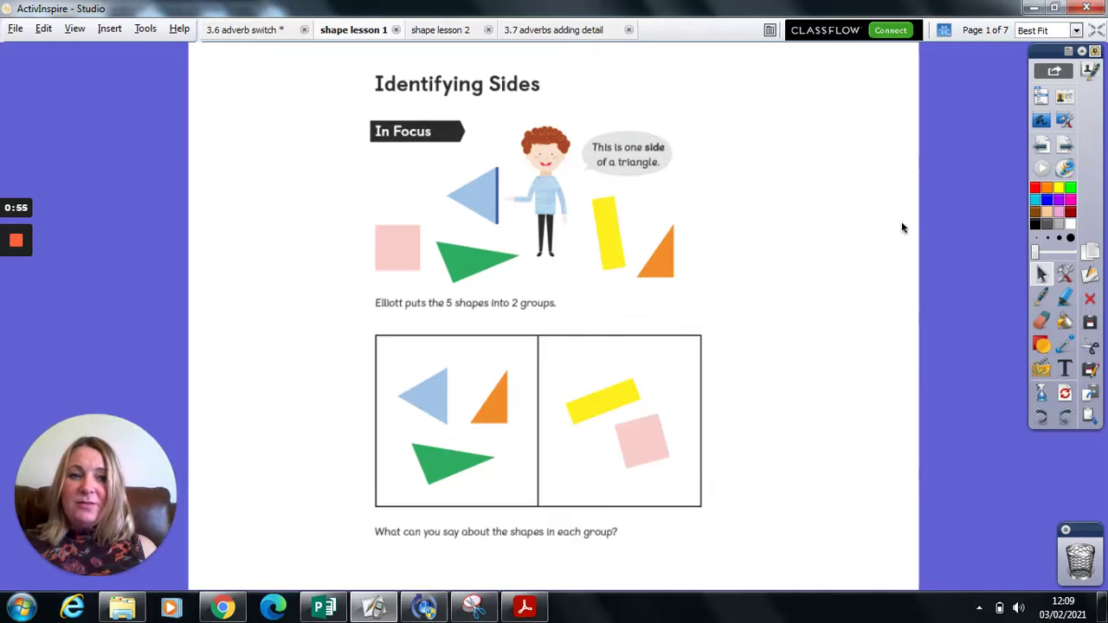
click(1065, 145)
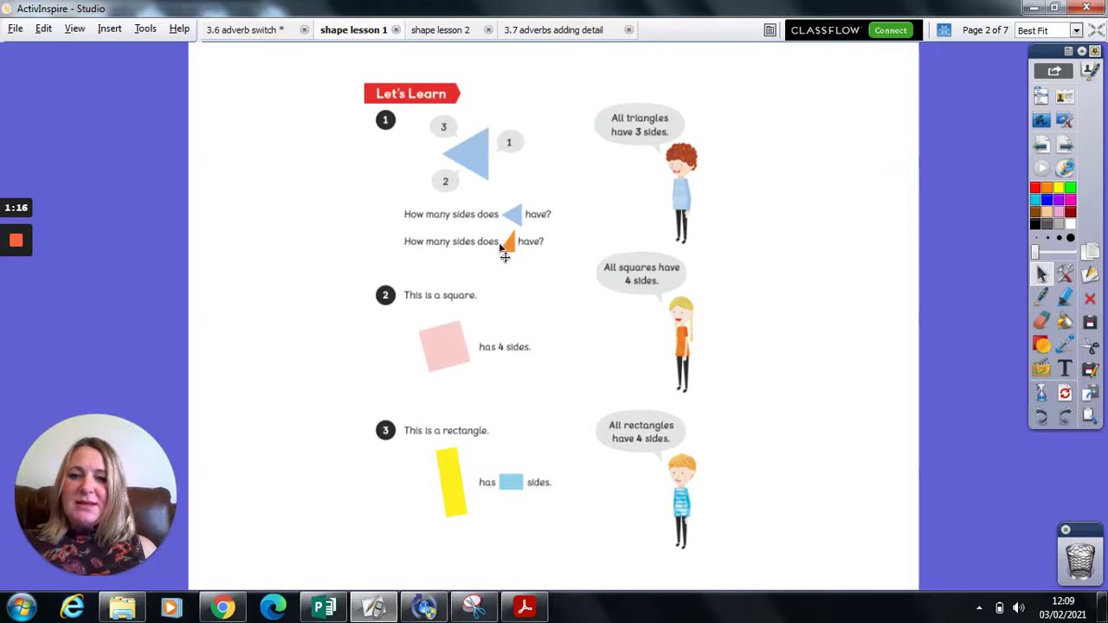
click(1042, 147)
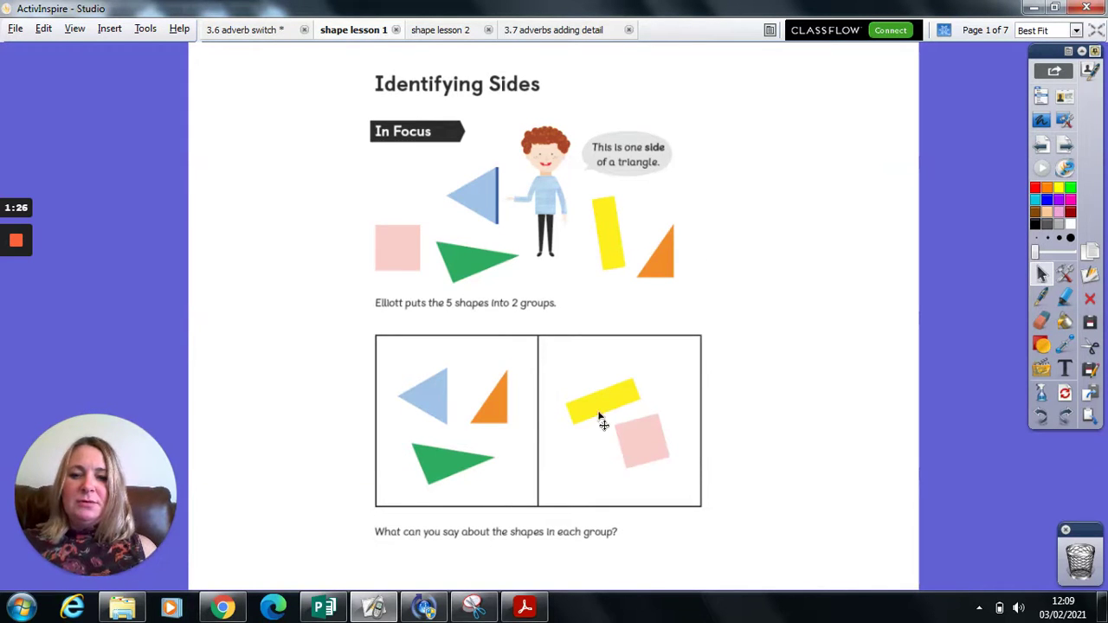
click(1066, 147)
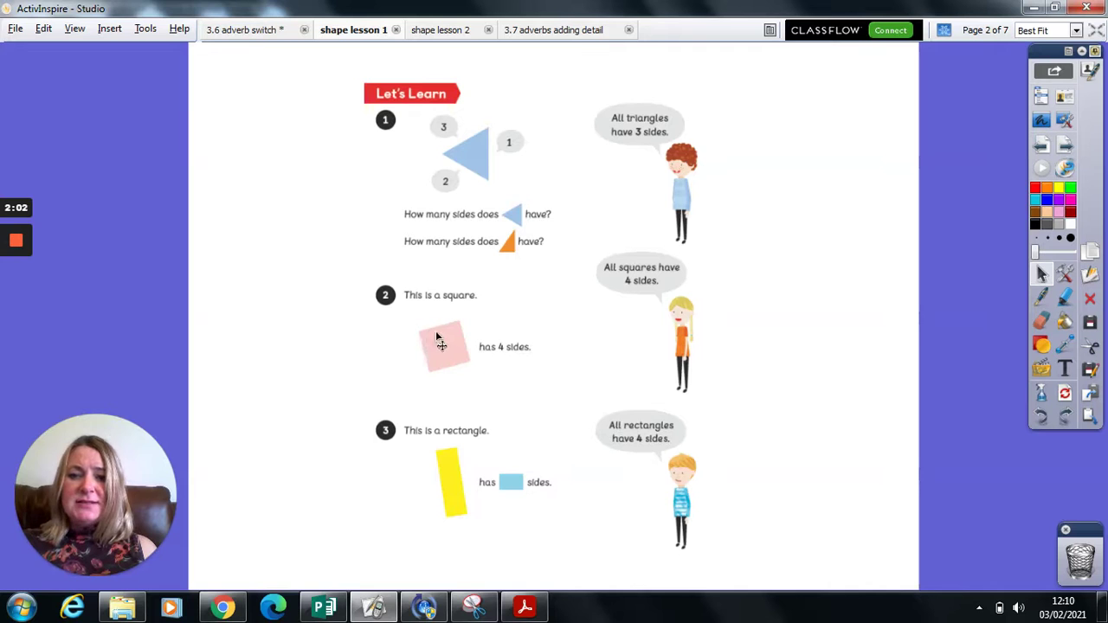
drag(460, 337, 422, 335)
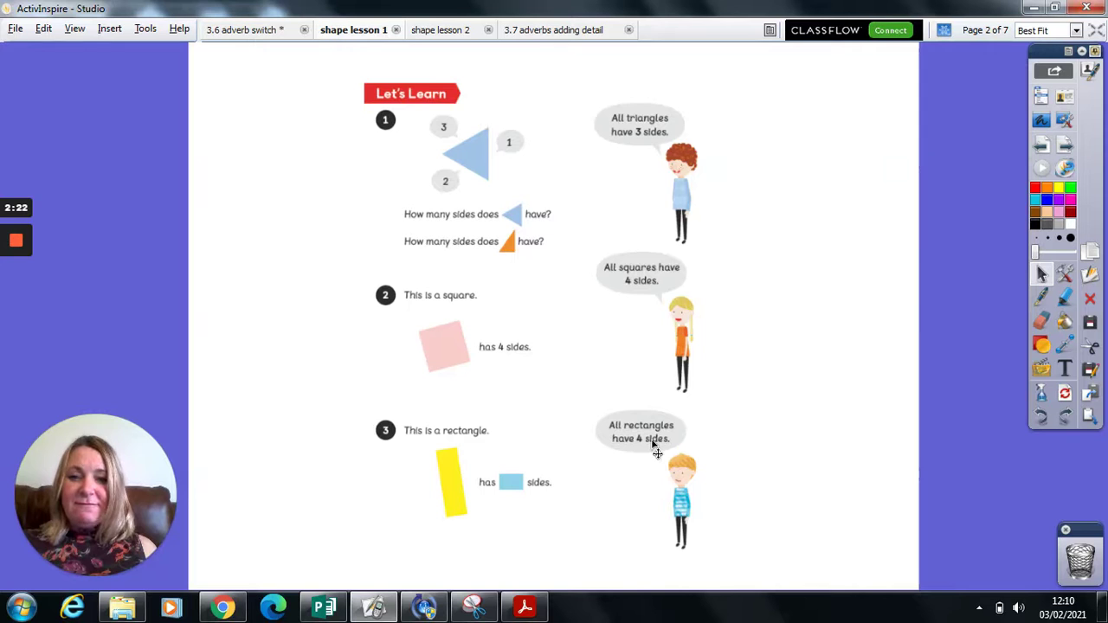
On the Guided Practice page, move the cover boxes off the name and side-count answers for shapes A and B
click(1066, 145)
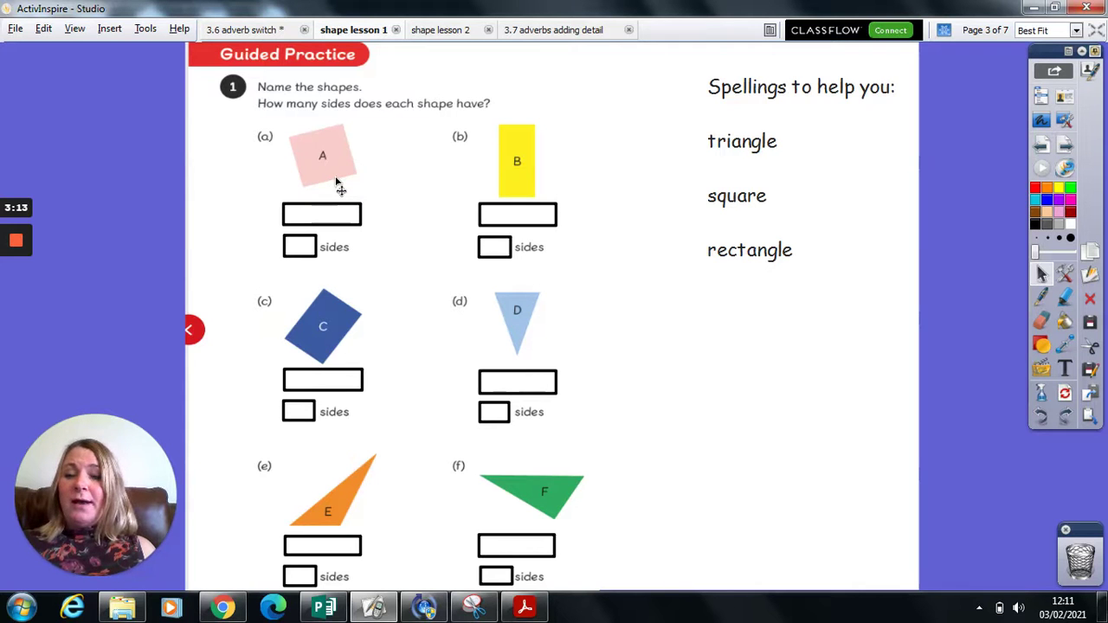
drag(342, 217, 256, 195)
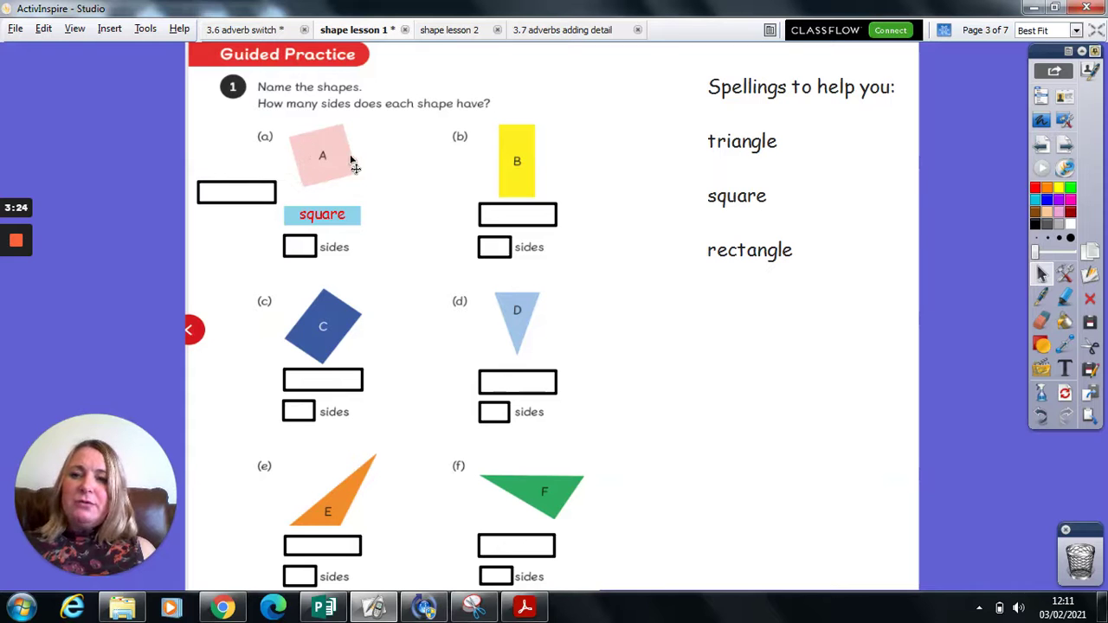
drag(306, 248, 250, 252)
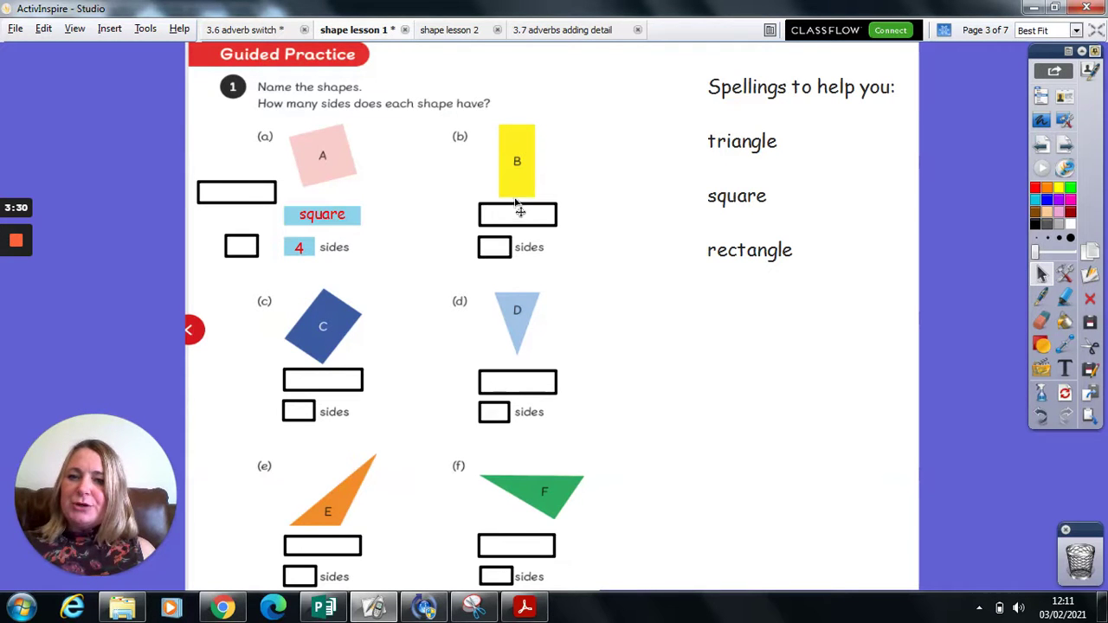
drag(495, 247, 589, 251)
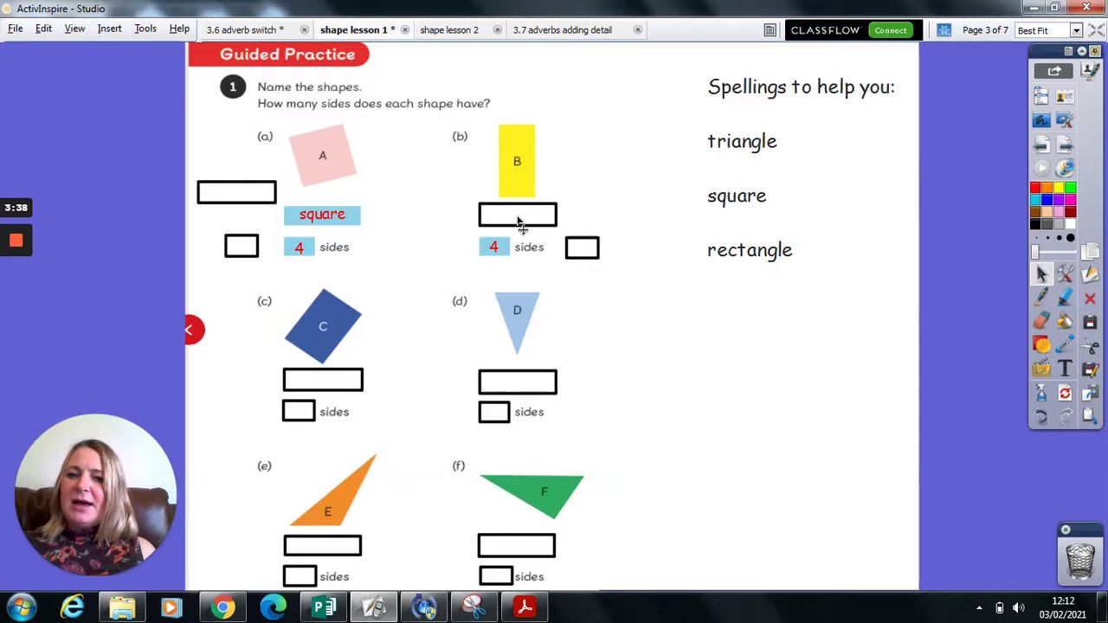
drag(519, 218, 611, 199)
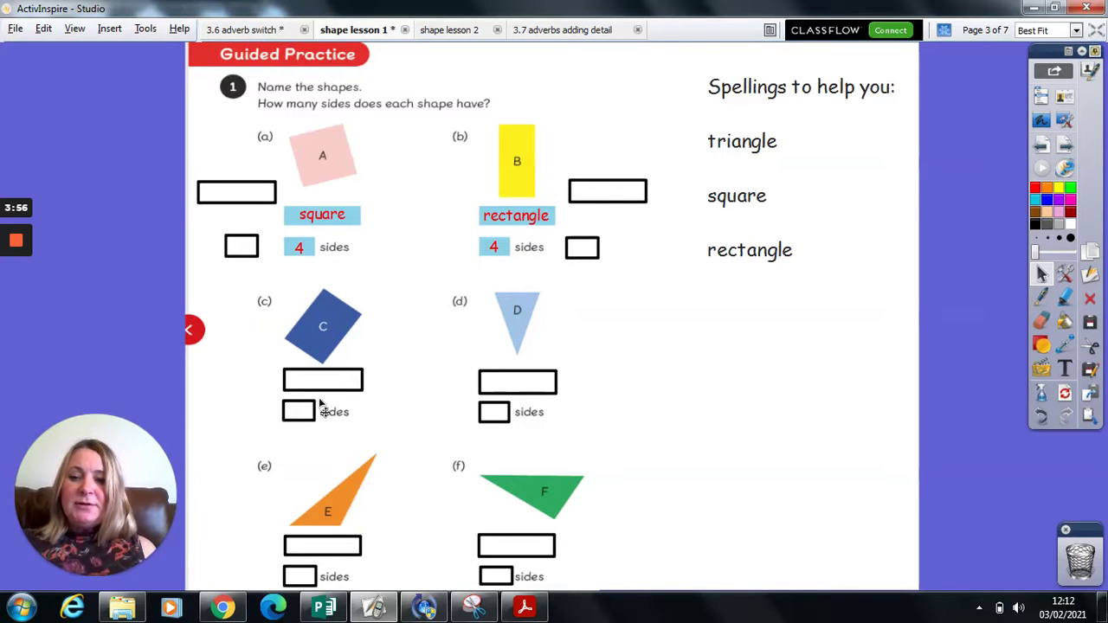
Uncover the side-count and name answers for shapes C and D by moving their cover boxes aside
drag(307, 410, 253, 409)
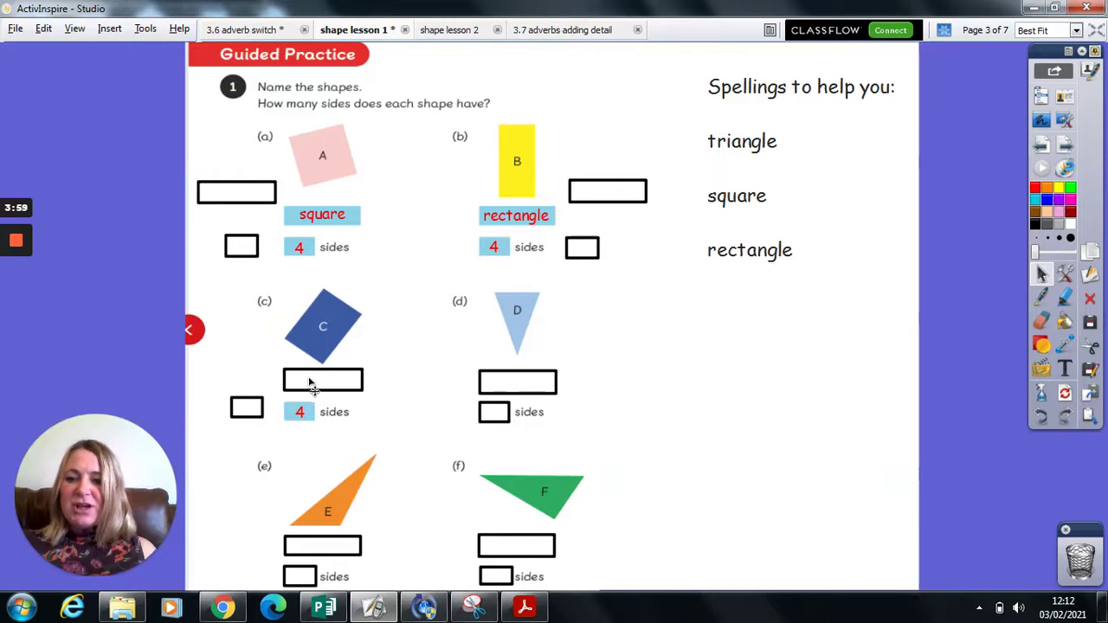
drag(309, 384, 216, 368)
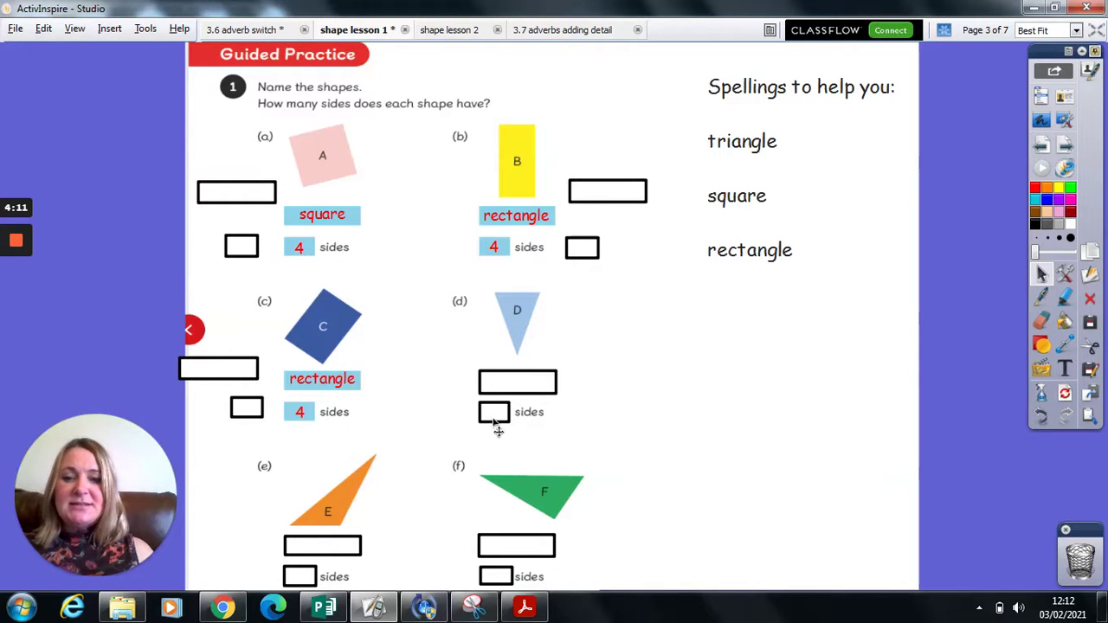
drag(494, 419, 587, 419)
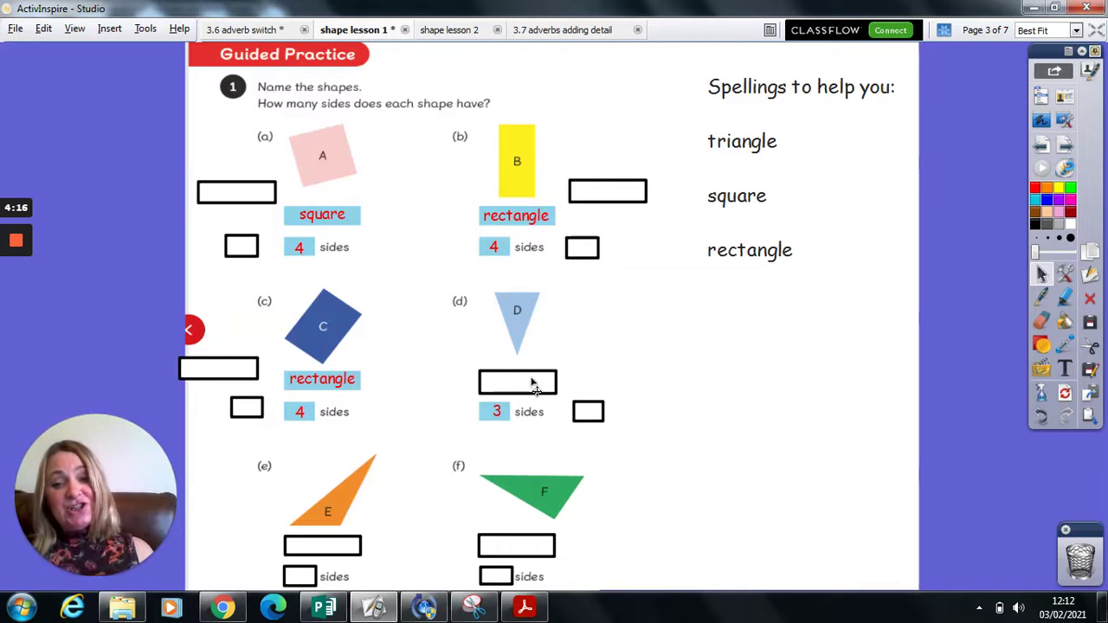
drag(532, 387, 630, 372)
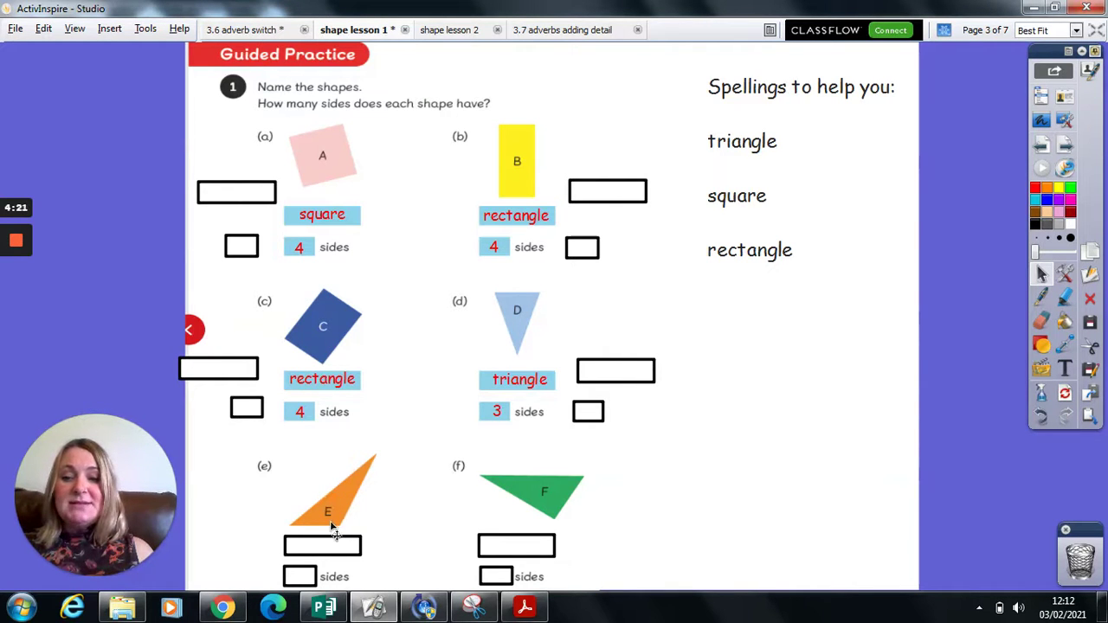
Uncover the name and side-count answers for triangles E and F by moving their cover boxes aside
drag(300, 579, 243, 575)
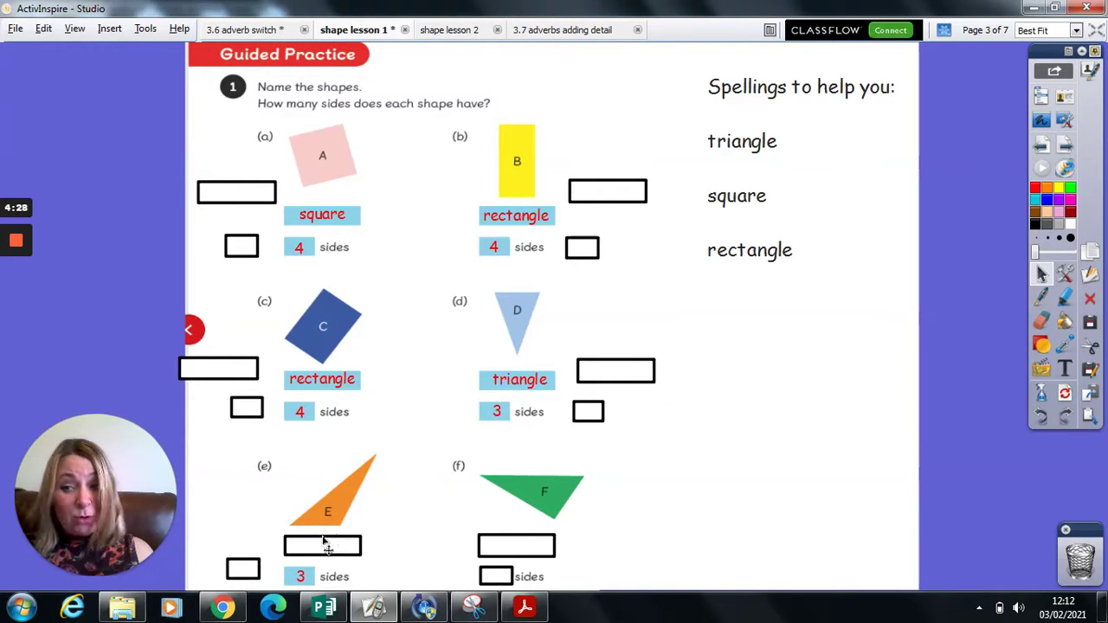
drag(334, 545, 251, 495)
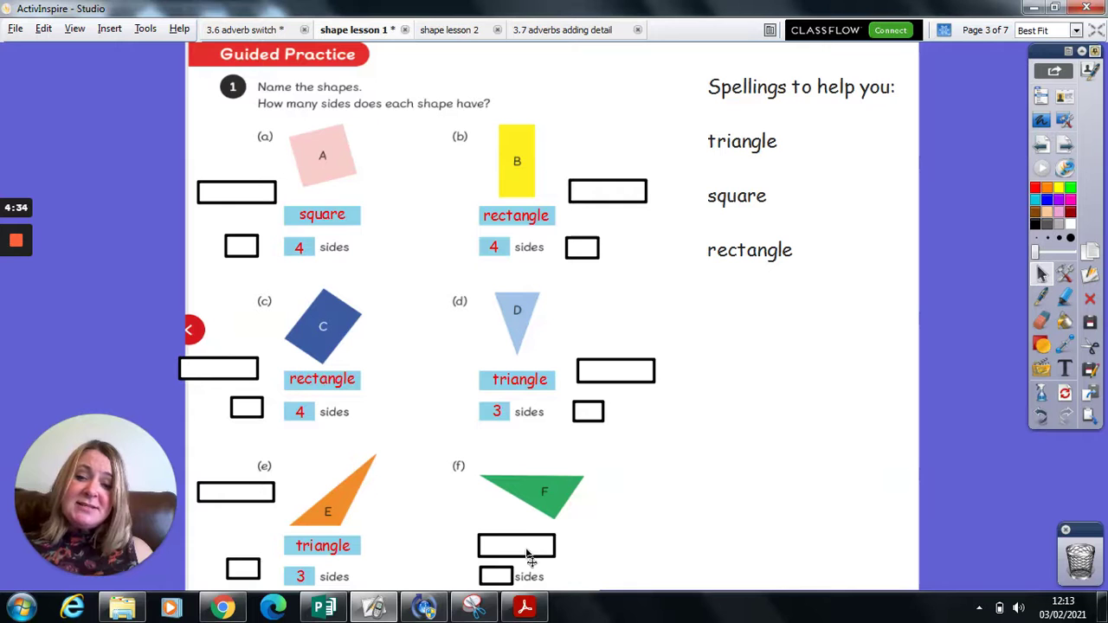
drag(530, 555, 658, 543)
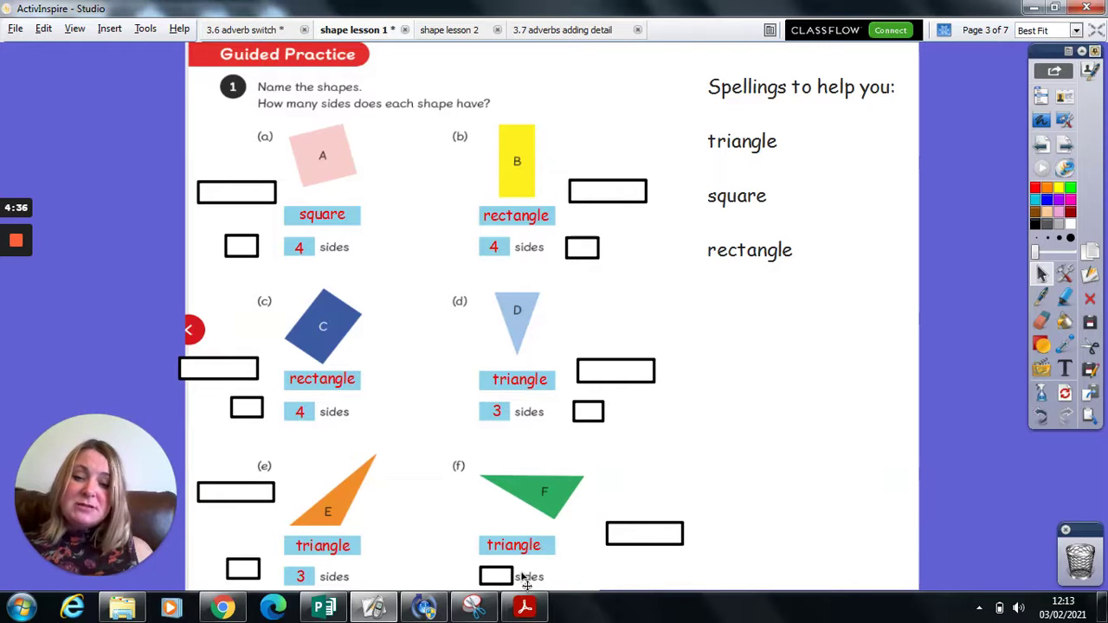
drag(507, 579, 592, 580)
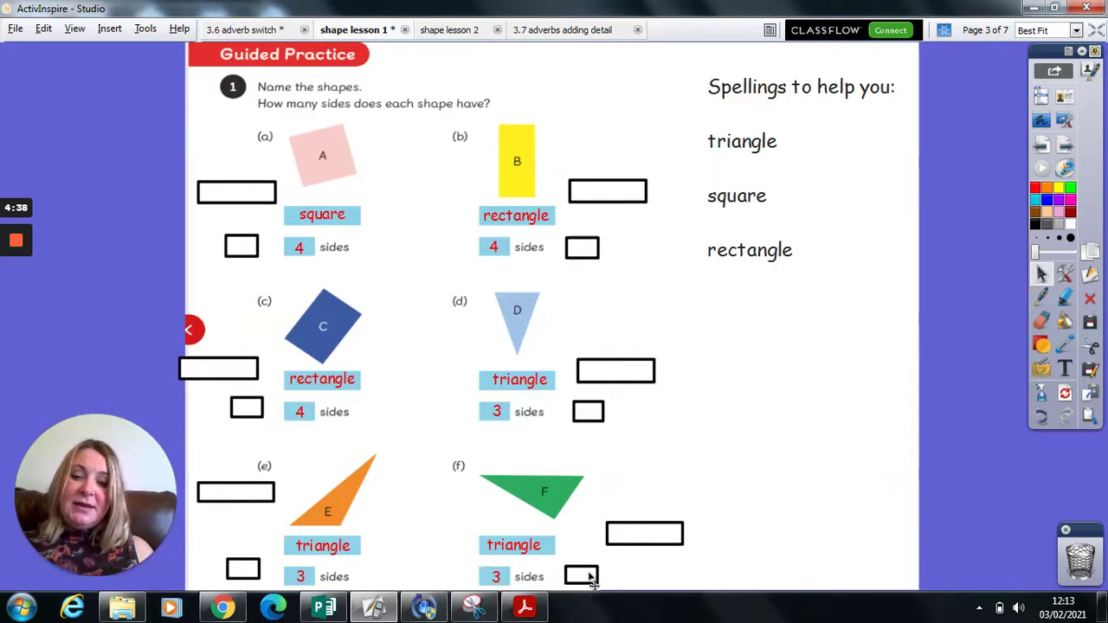
On page 4, move the cover boxes aside to reveal the number of sides for all six shapes, F to K
click(1066, 144)
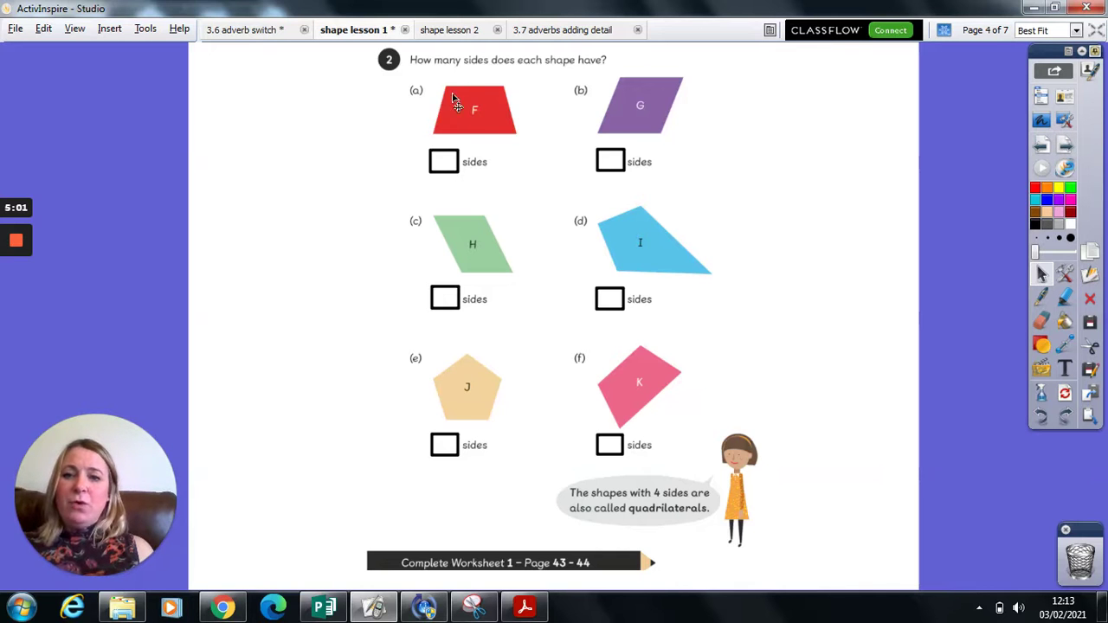
drag(437, 169, 379, 158)
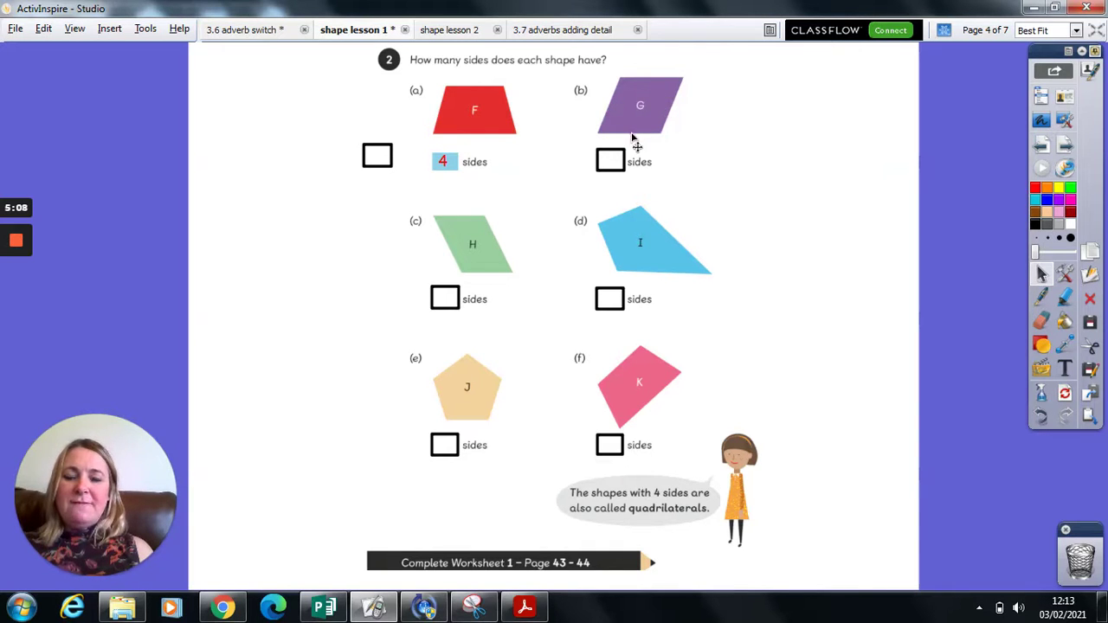
drag(616, 154, 707, 175)
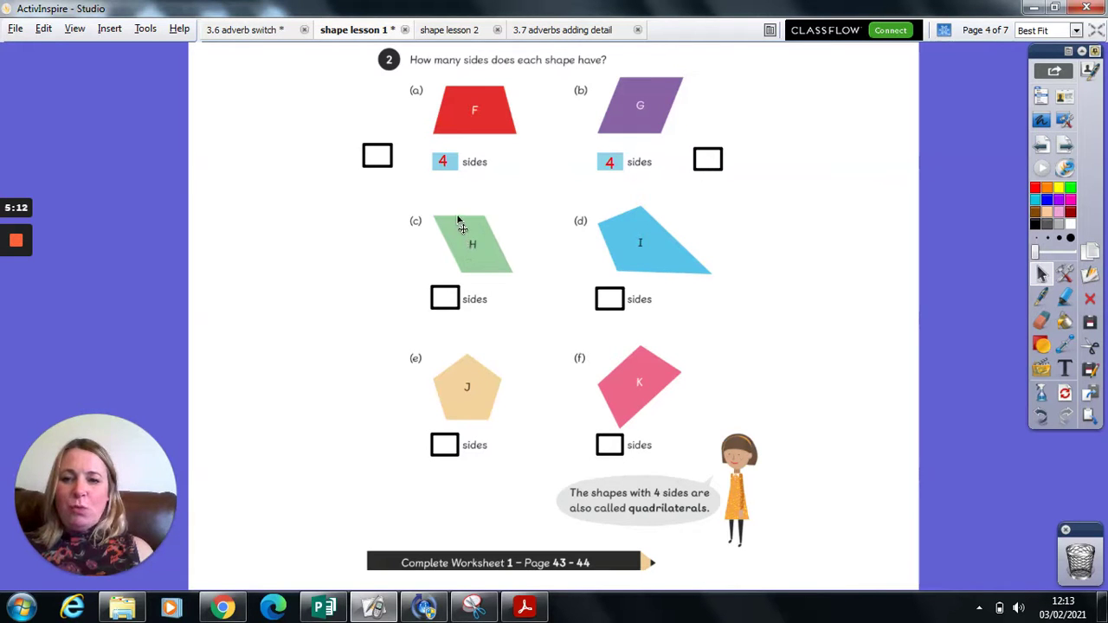
drag(445, 297, 376, 291)
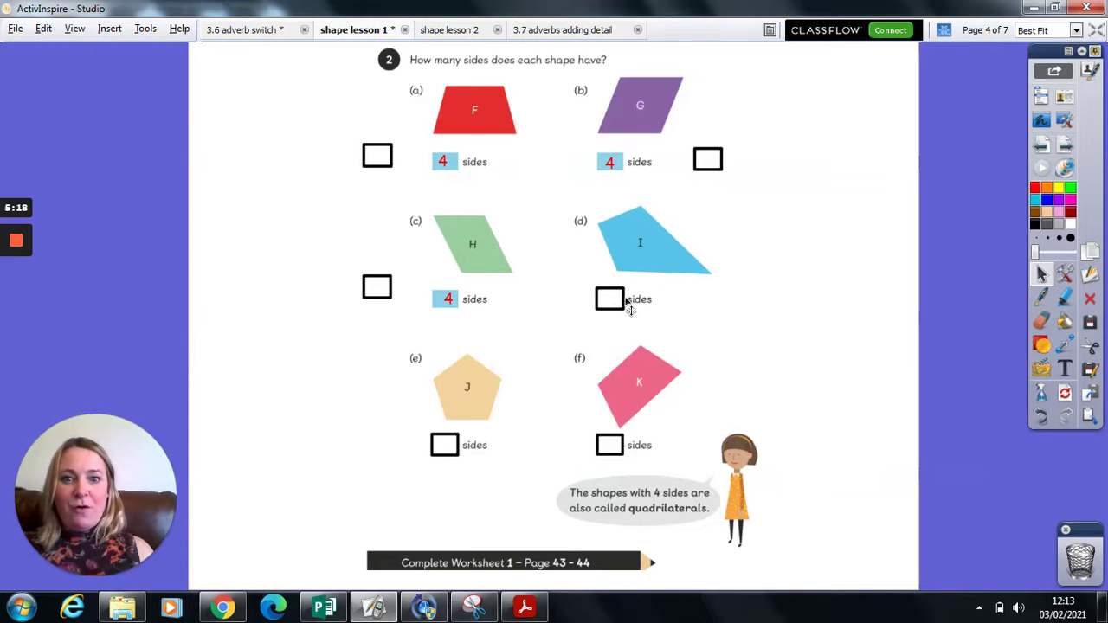
drag(611, 307, 755, 293)
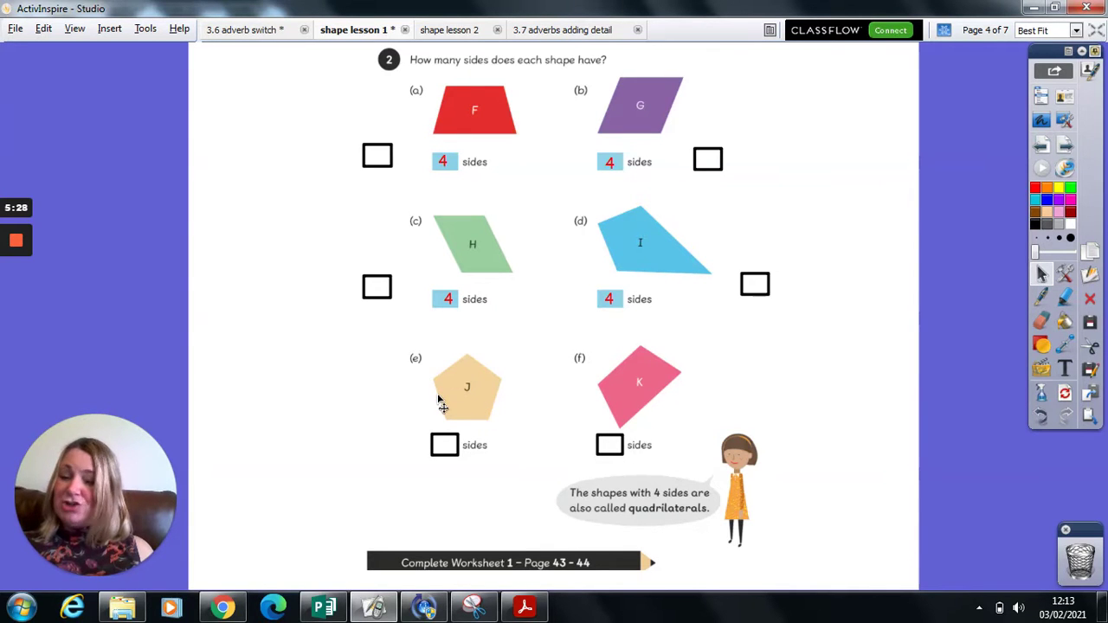
drag(446, 445, 387, 442)
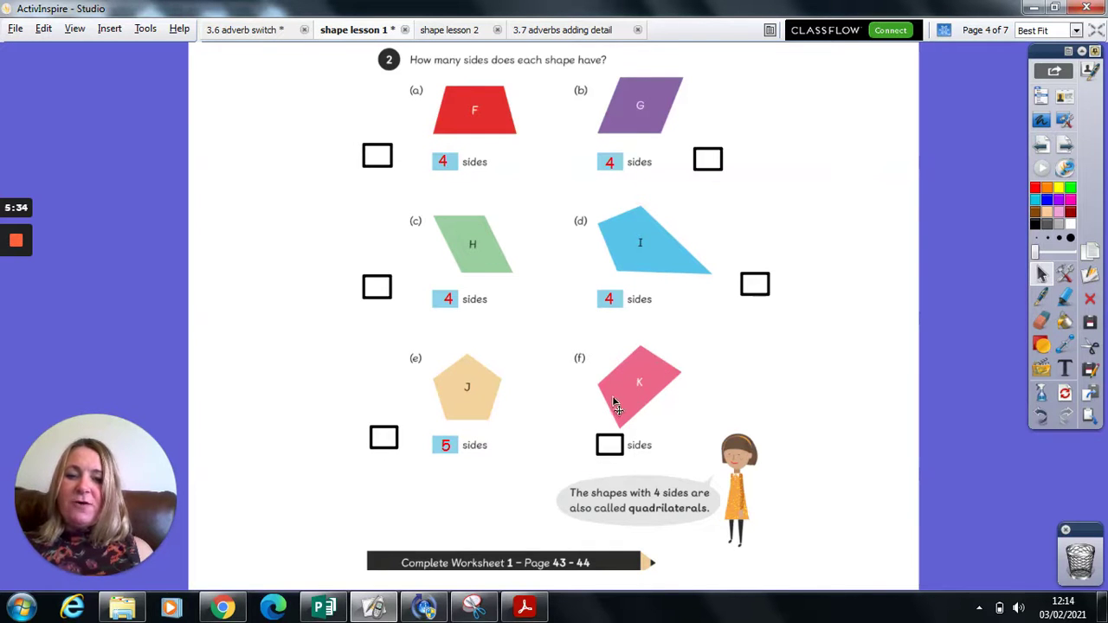
drag(609, 452, 719, 416)
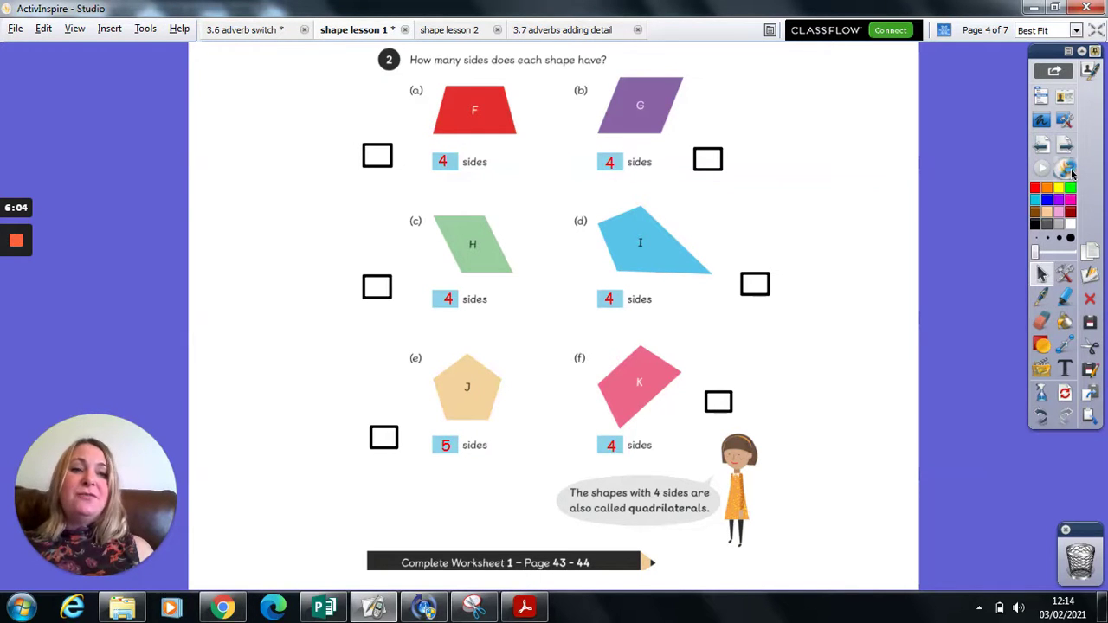
Look through both question pages of Worksheet 1 and review the spelling list on the Guided Practice page
click(1065, 147)
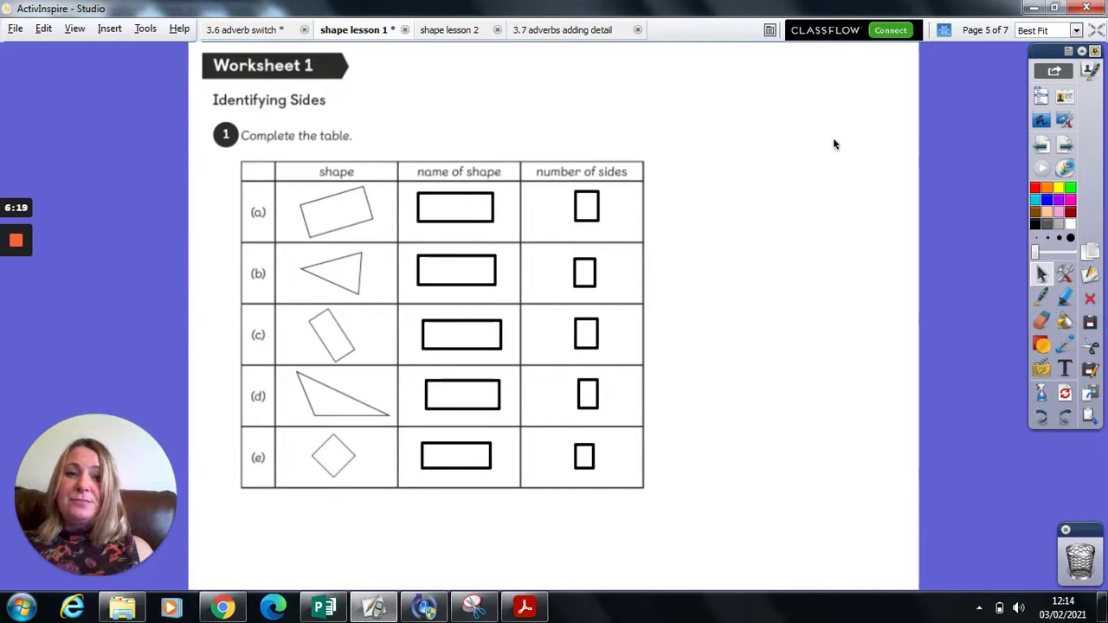
click(1043, 149)
click(1044, 149)
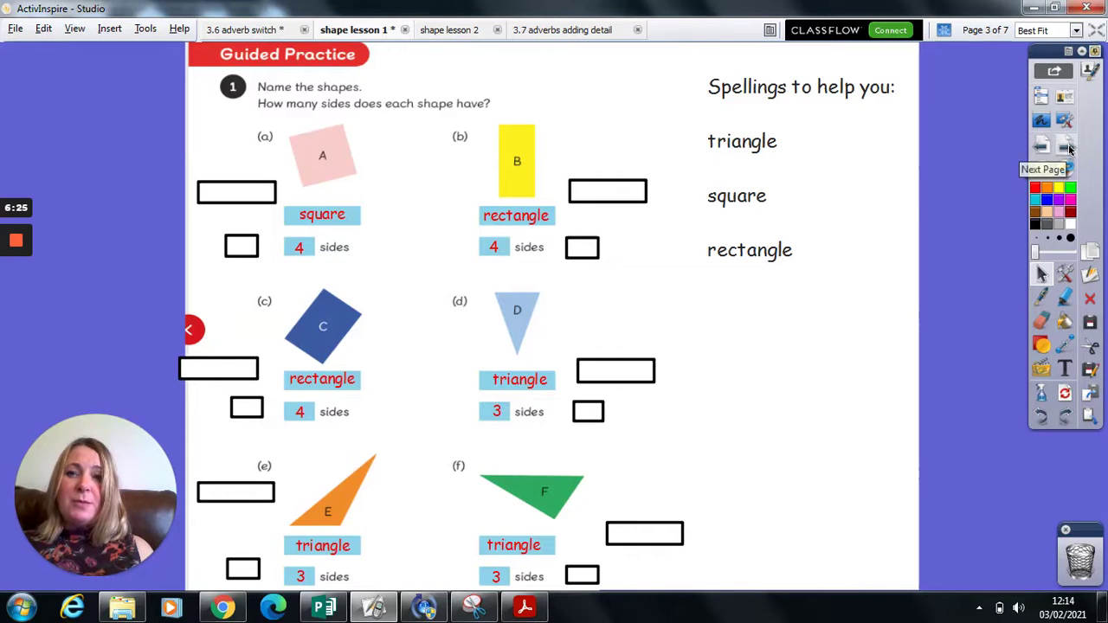
click(1069, 149)
click(1069, 149)
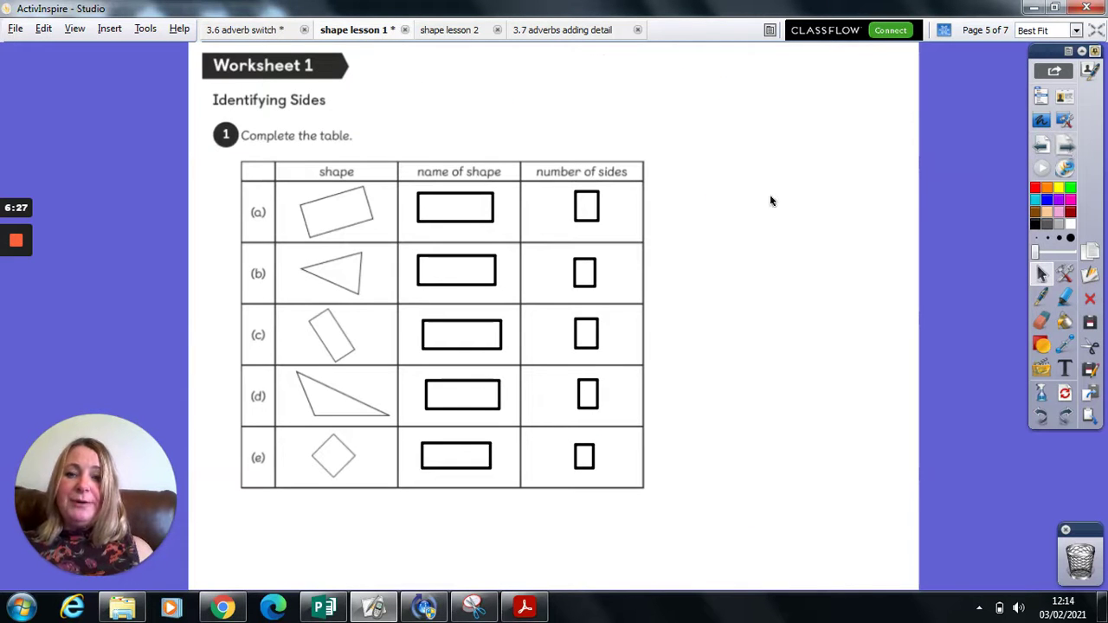
click(1065, 147)
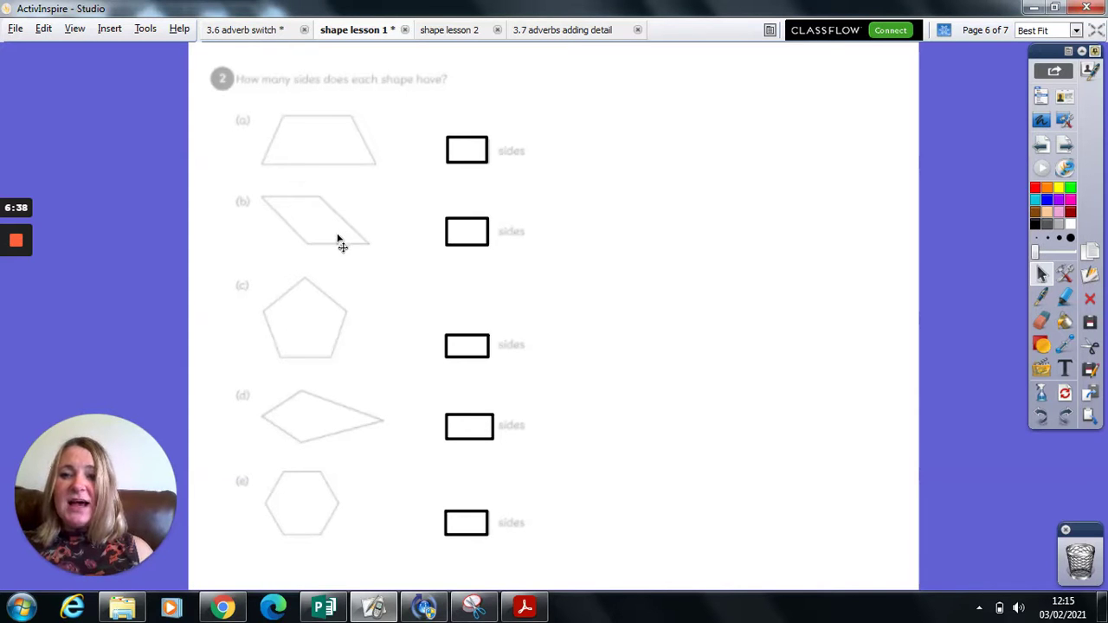
In the Worksheet 1 table, move the cover boxes off the shape names and numbers of sides in rows (a) to (c)
click(1042, 148)
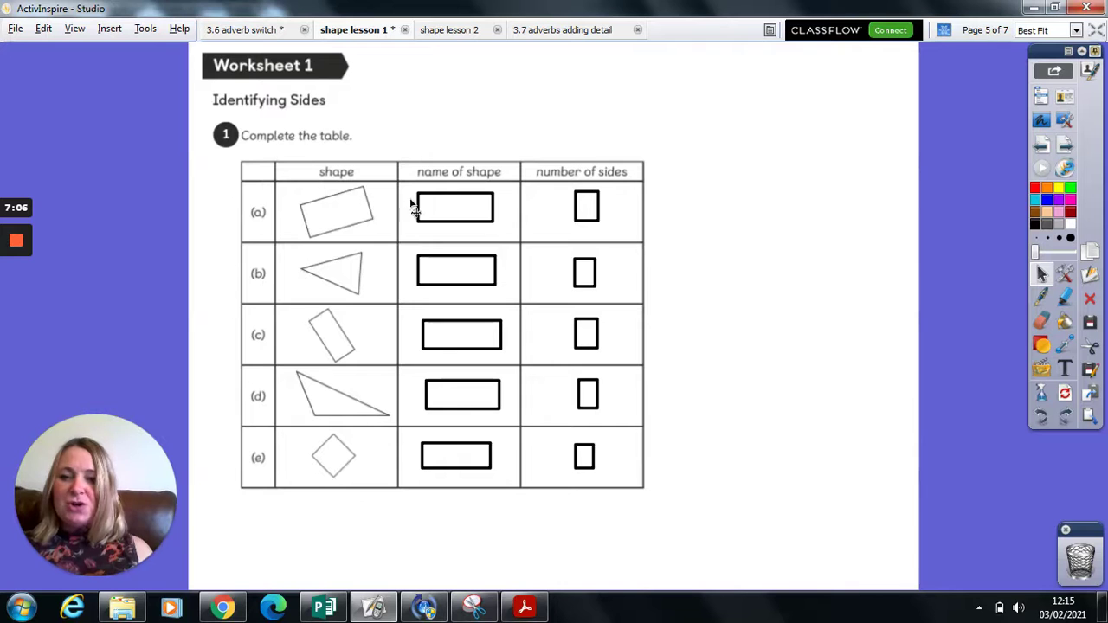
drag(455, 202, 458, 124)
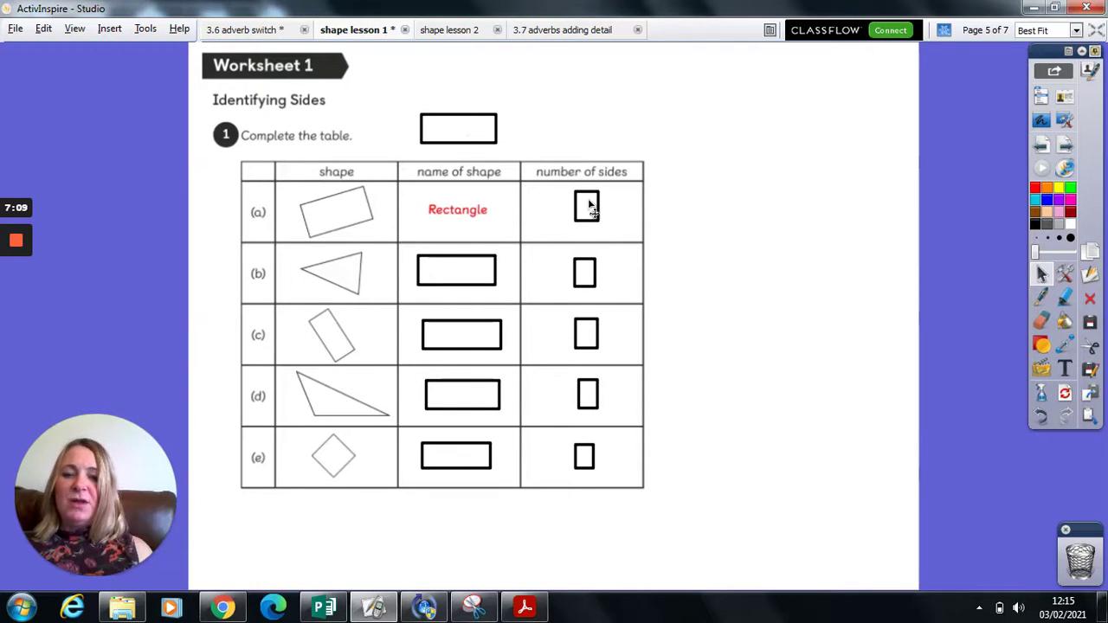
drag(591, 208, 685, 206)
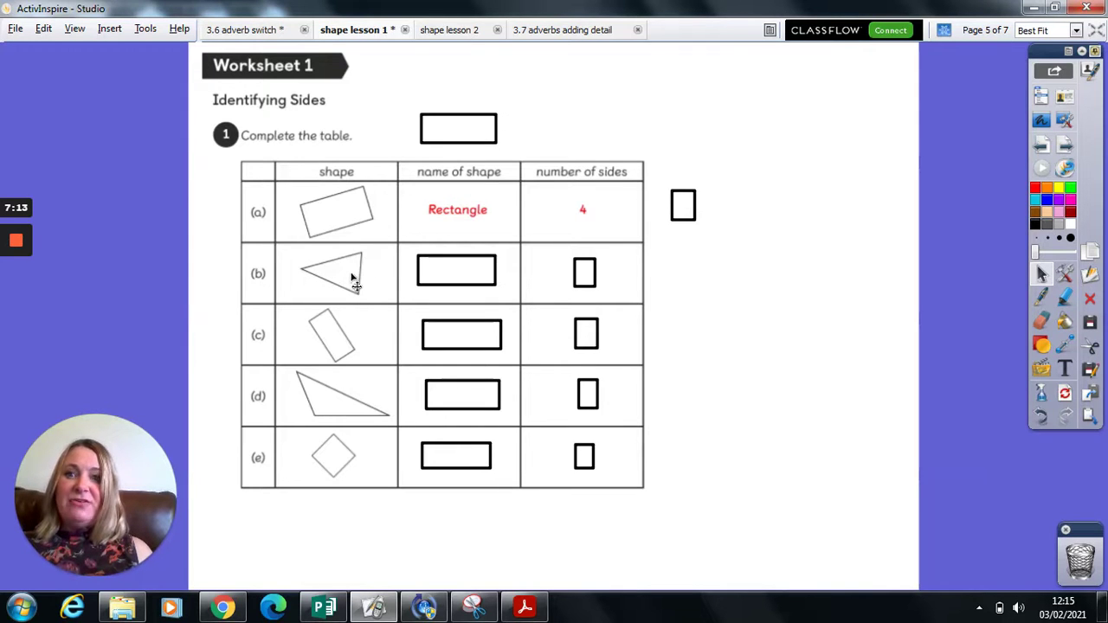
drag(585, 273, 679, 271)
drag(477, 280, 476, 249)
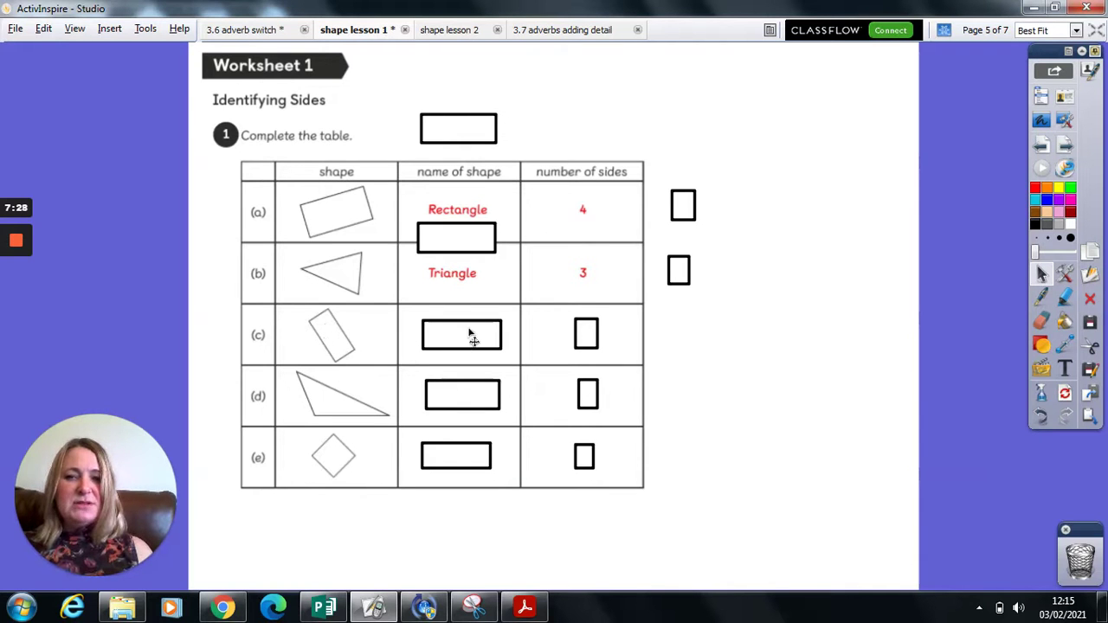
drag(464, 338, 726, 337)
drag(586, 333, 662, 336)
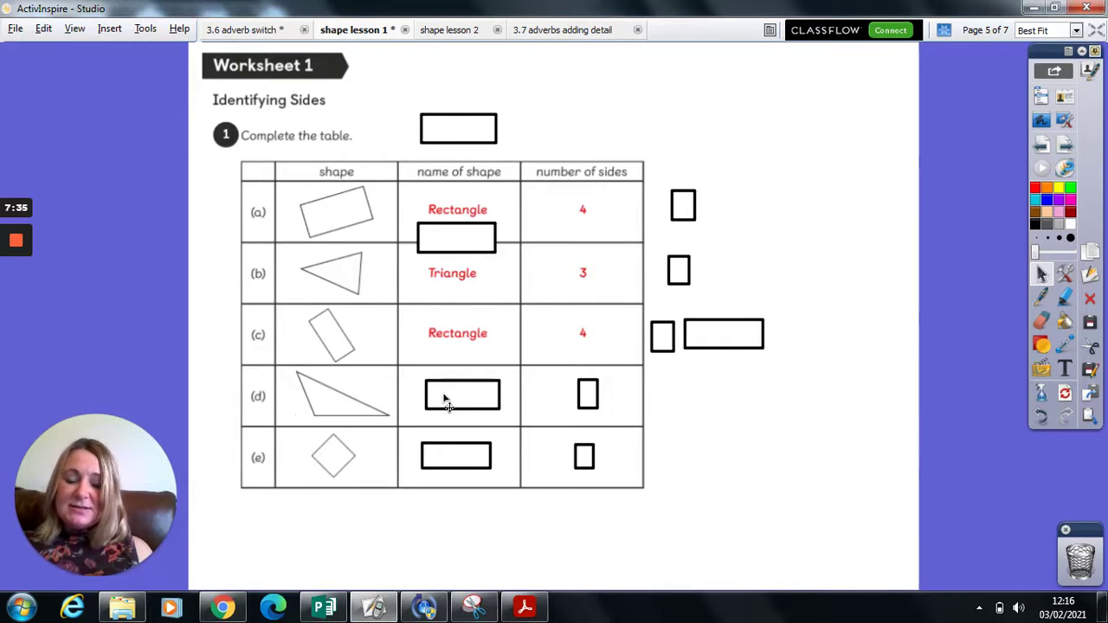
In the Worksheet 1 table, move the cover boxes off the shape names and numbers of sides in rows (d) and (e)
drag(446, 403, 720, 400)
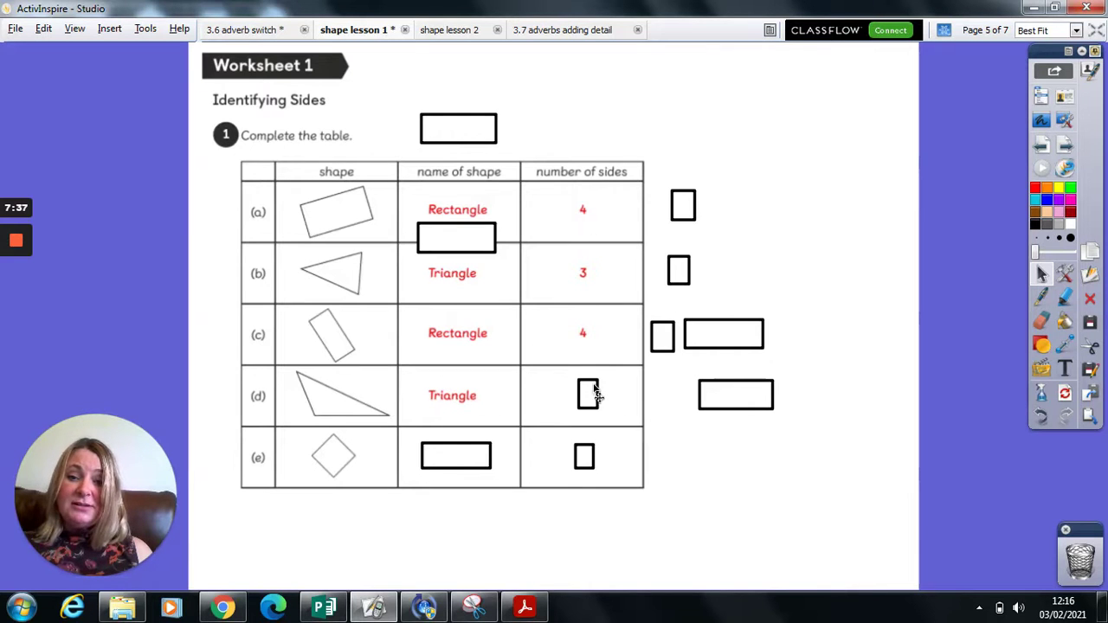
drag(595, 394, 677, 398)
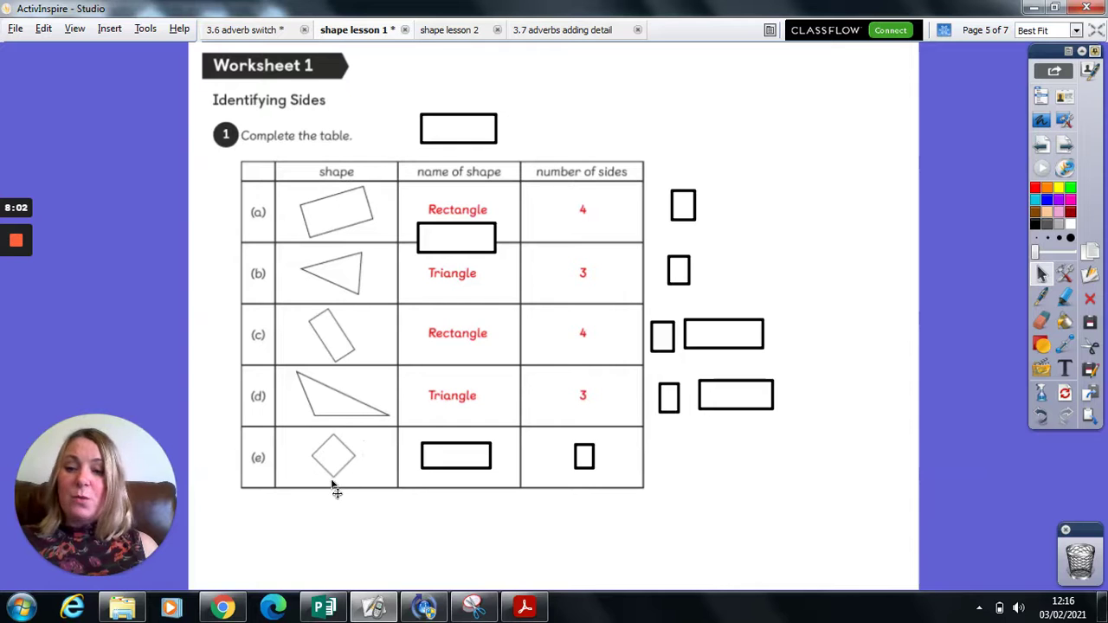
drag(443, 457, 486, 532)
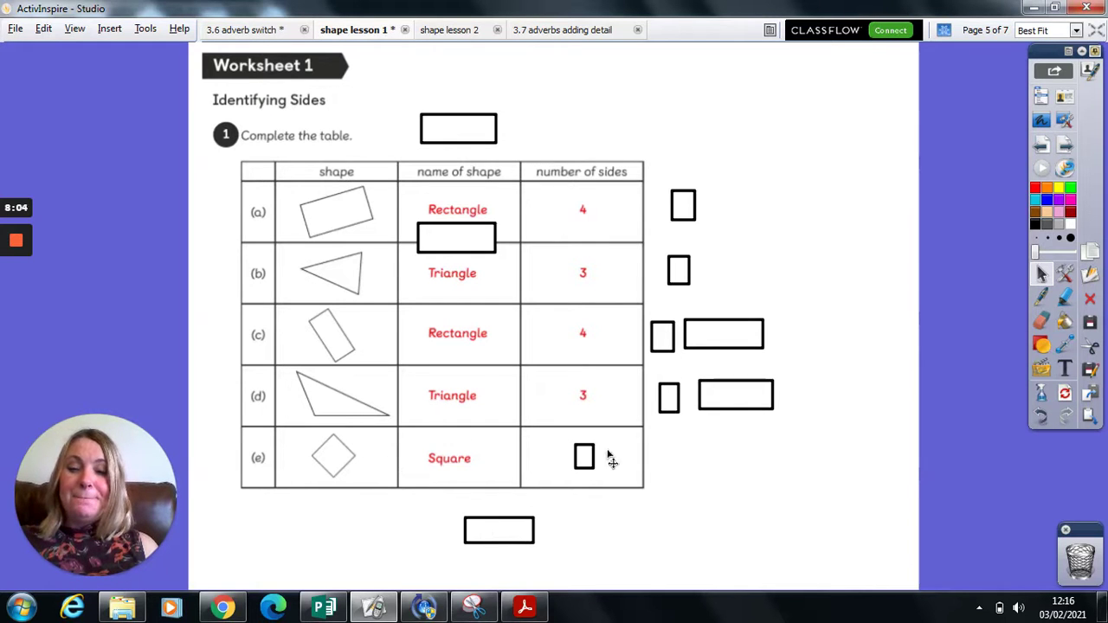
drag(589, 457, 675, 468)
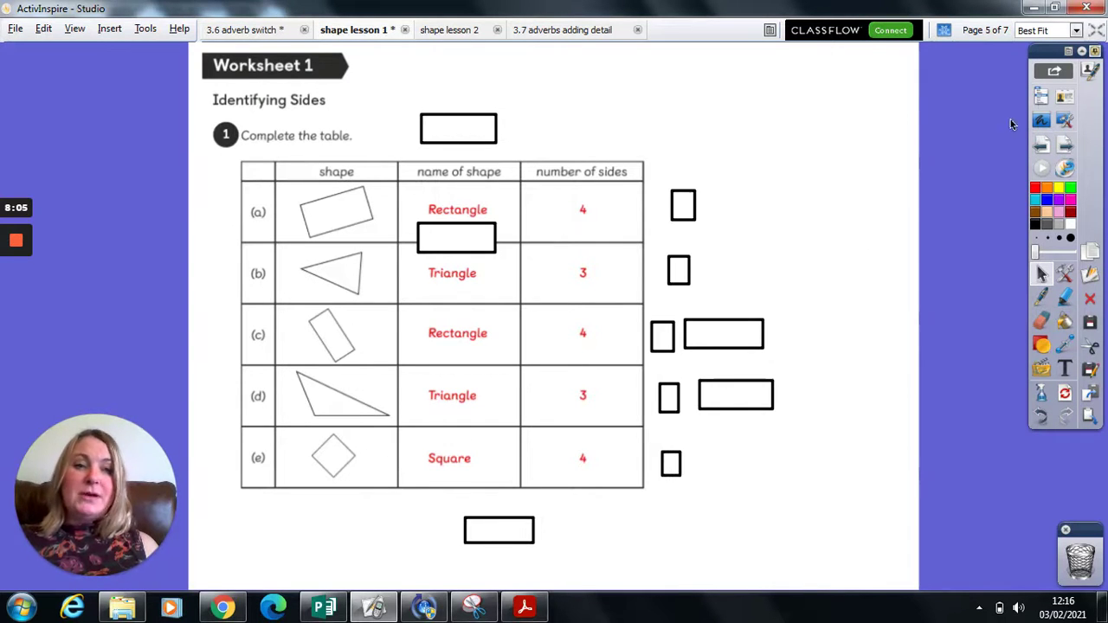
On page 6, move the cover boxes aside to reveal the number of sides for question 2 shapes (a) to (e)
click(1065, 146)
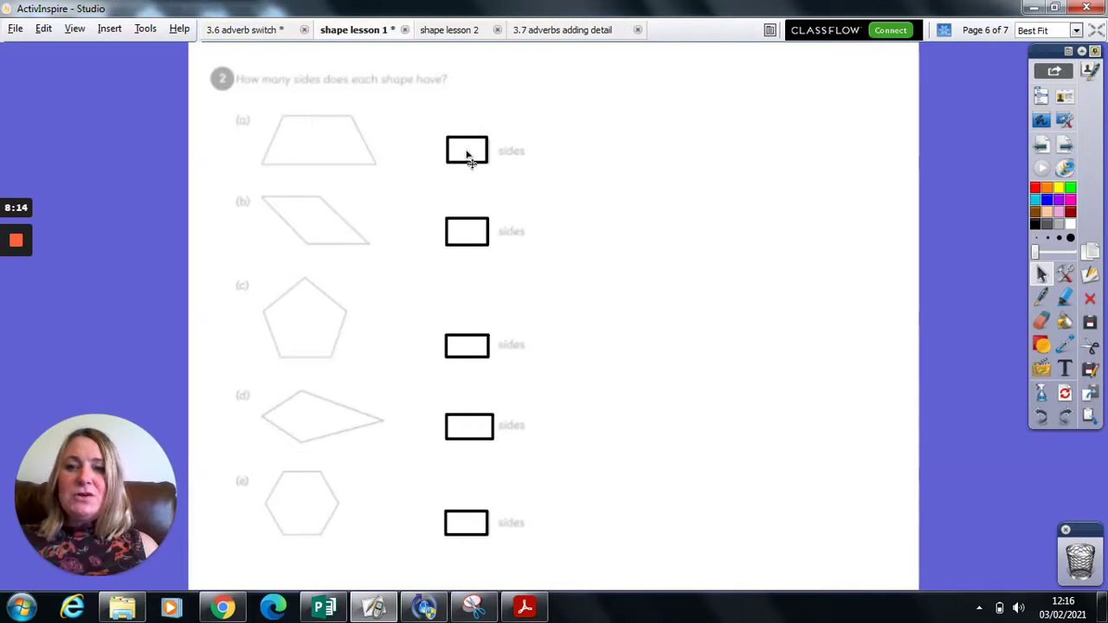
drag(469, 148, 471, 116)
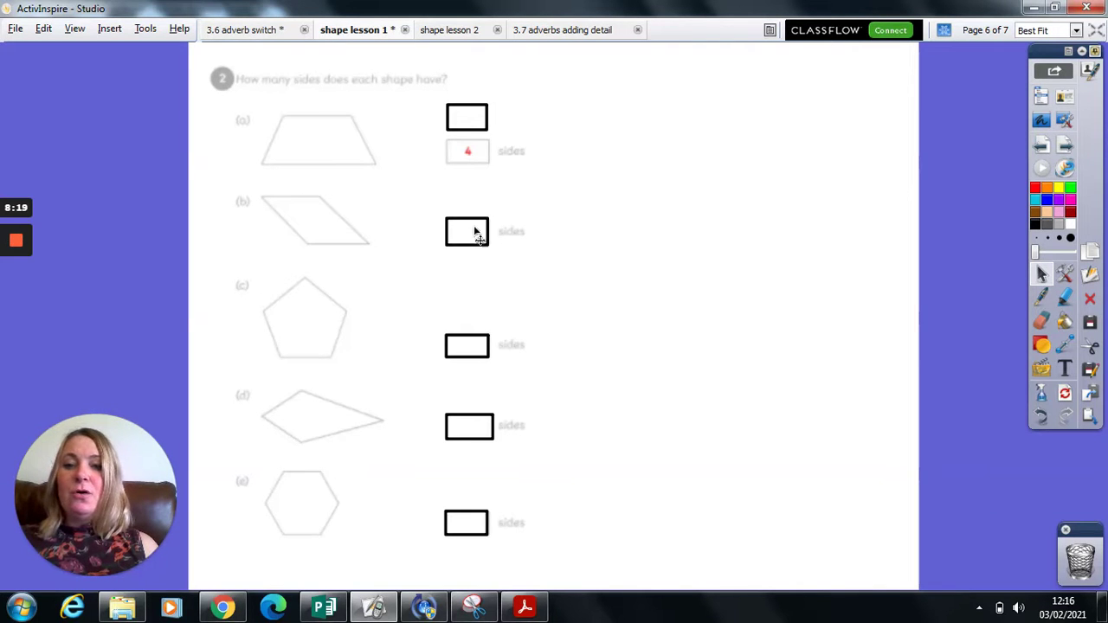
drag(477, 230, 482, 183)
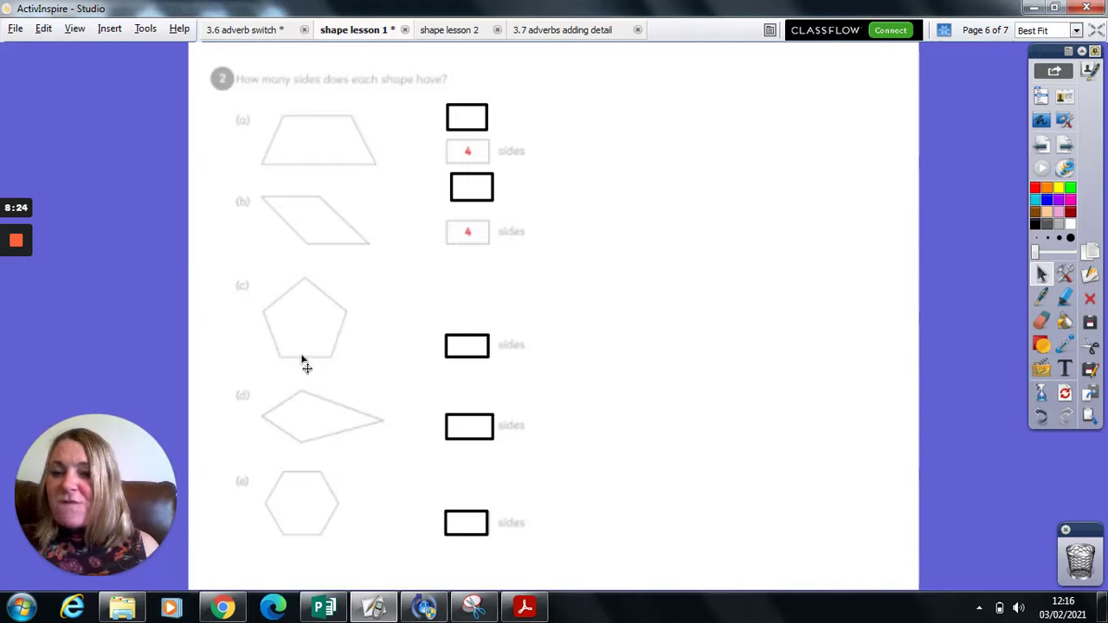
drag(461, 355, 494, 301)
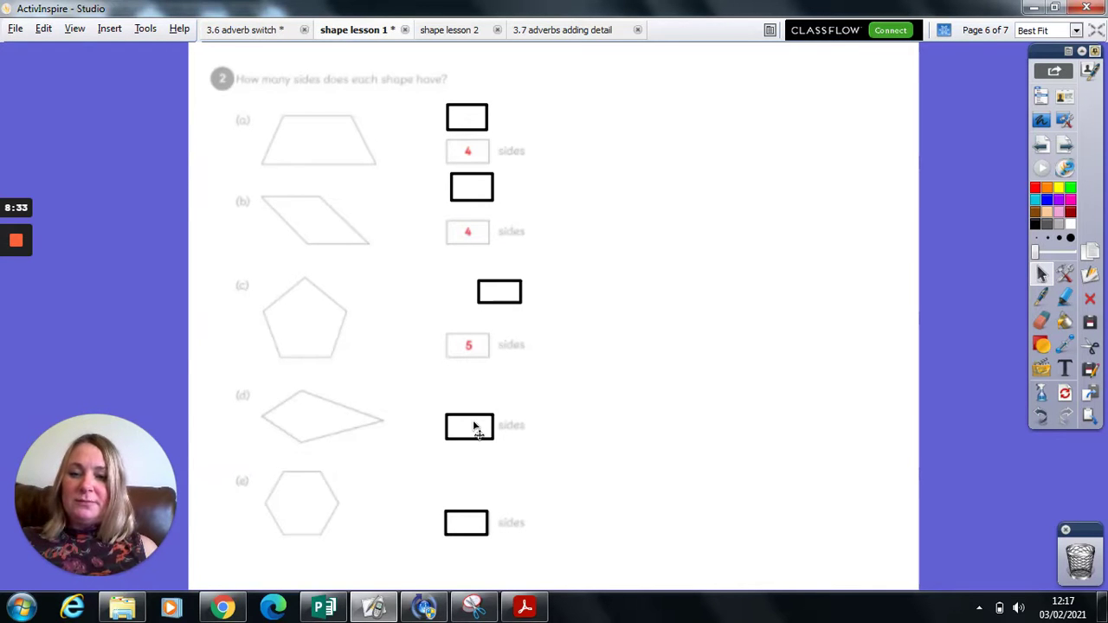
drag(476, 425, 536, 401)
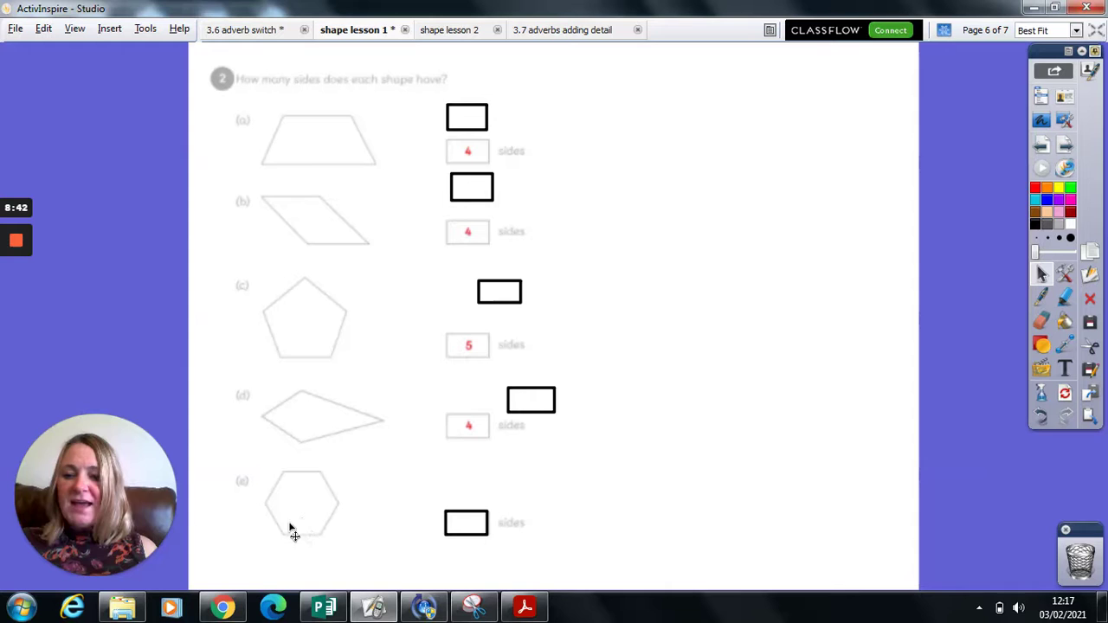
drag(459, 523, 566, 517)
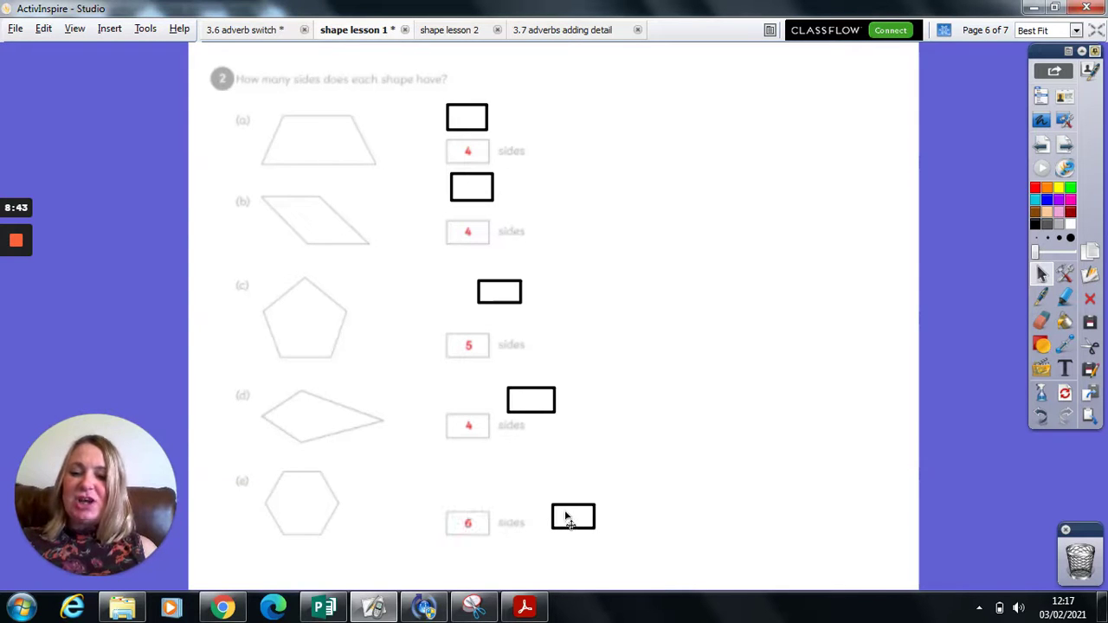